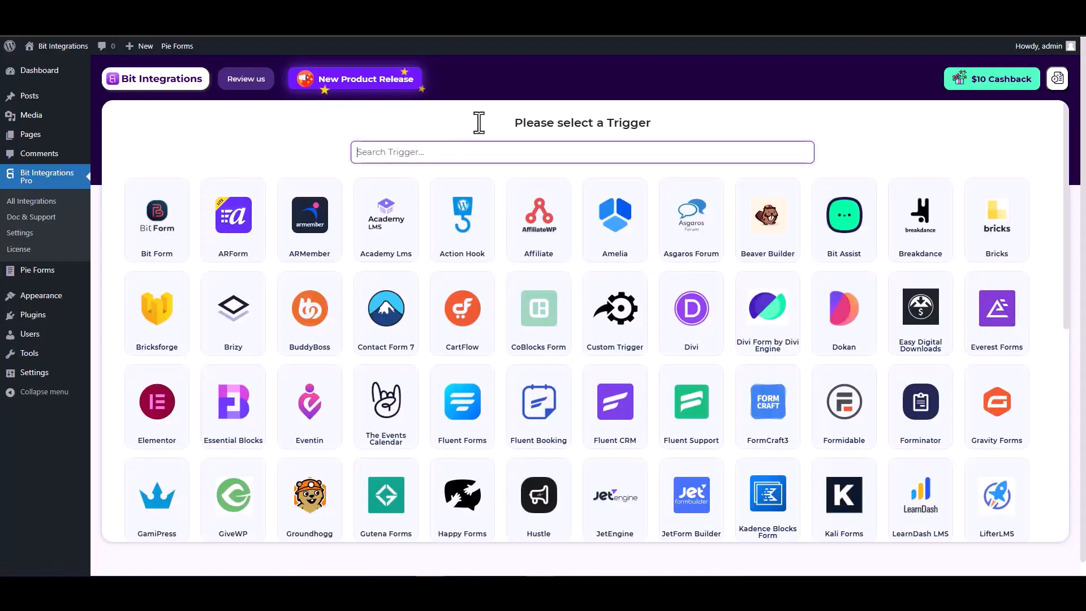
- Search 'pie' and select Pie Forms as the integration's trigger
{"action": "type", "text": "pie"}
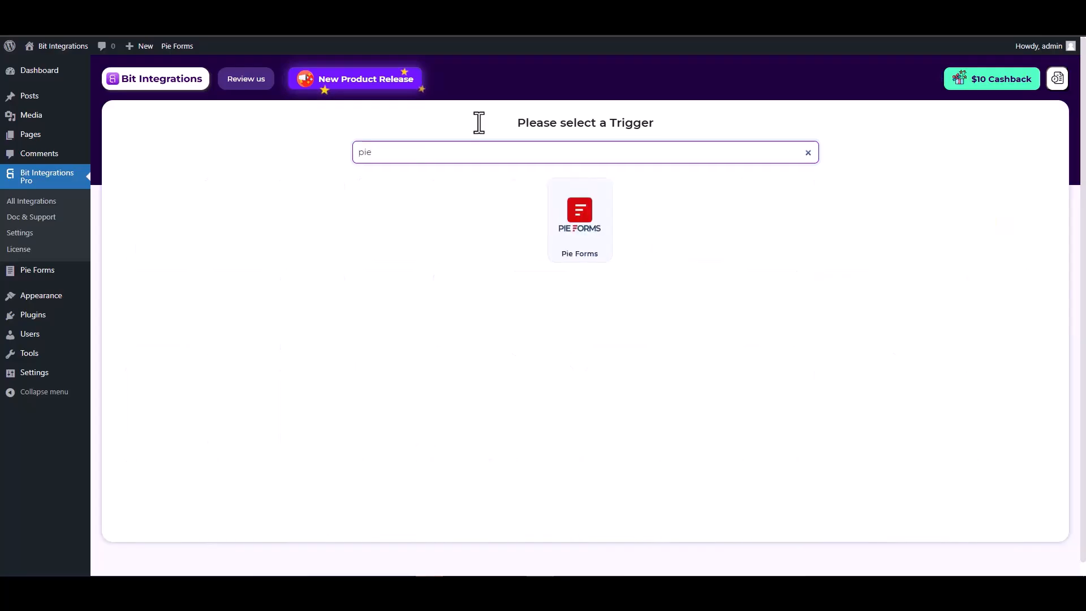
{"action": "left_click", "coordinate": [577, 229]}
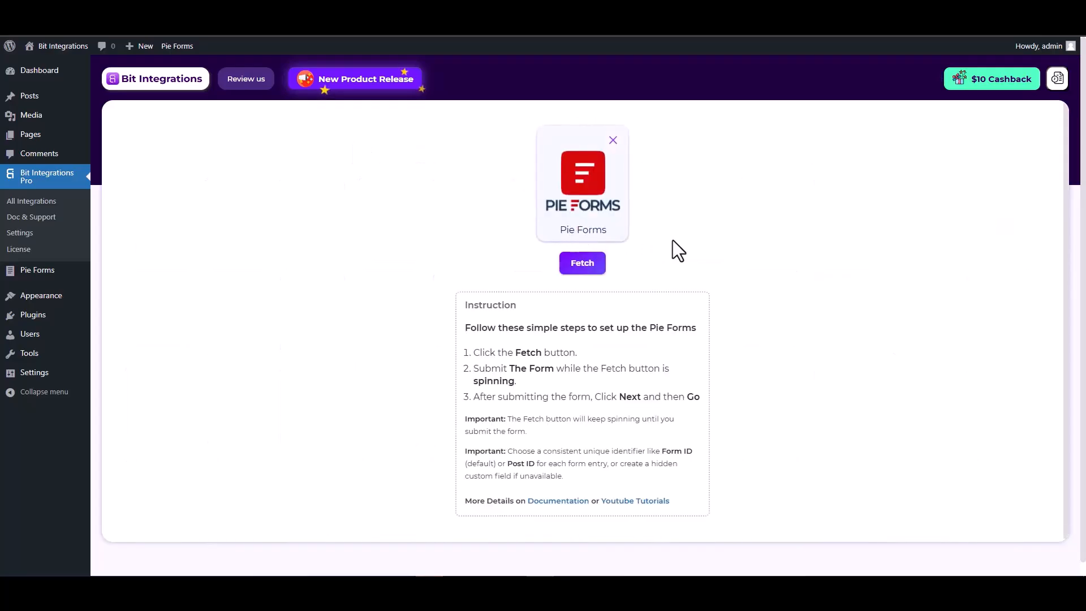
{"action": "left_click", "coordinate": [584, 264]}
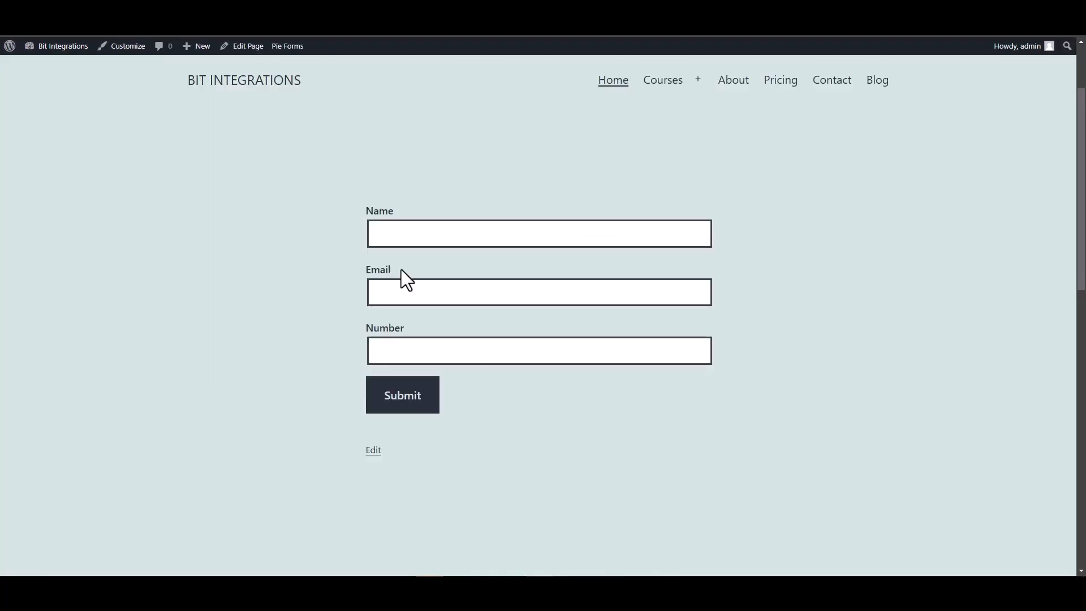
{"action": "left_click", "coordinate": [421, 234]}
{"action": "type", "text": "test"}
{"action": "left_click", "coordinate": [710, 291]}
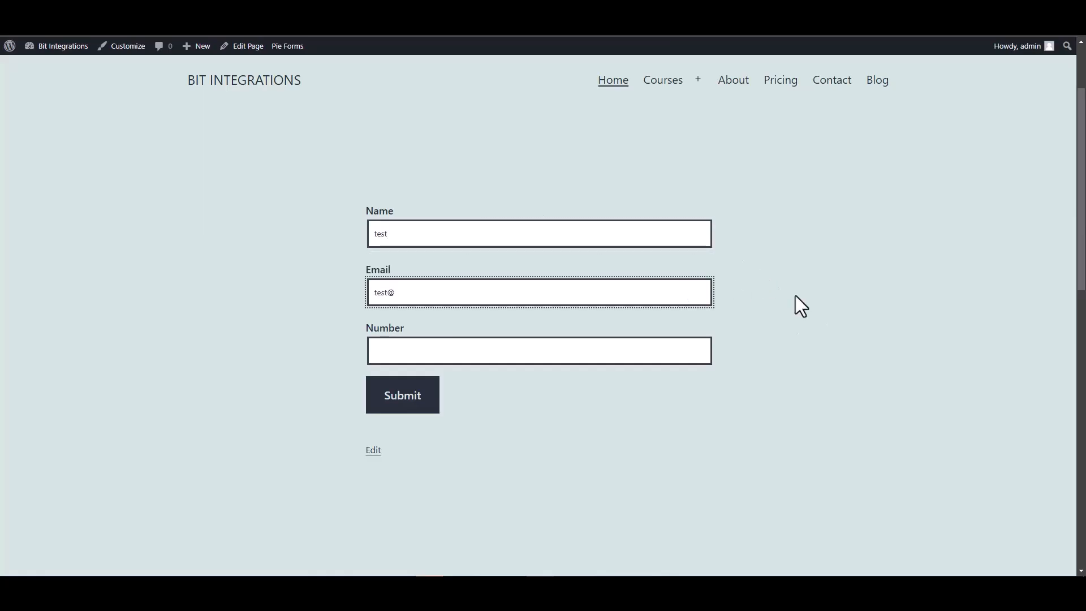
{"action": "type", "text": "test@gmail.com"}
{"action": "left_click", "coordinate": [680, 342]}
{"action": "type", "text": "1234567"}
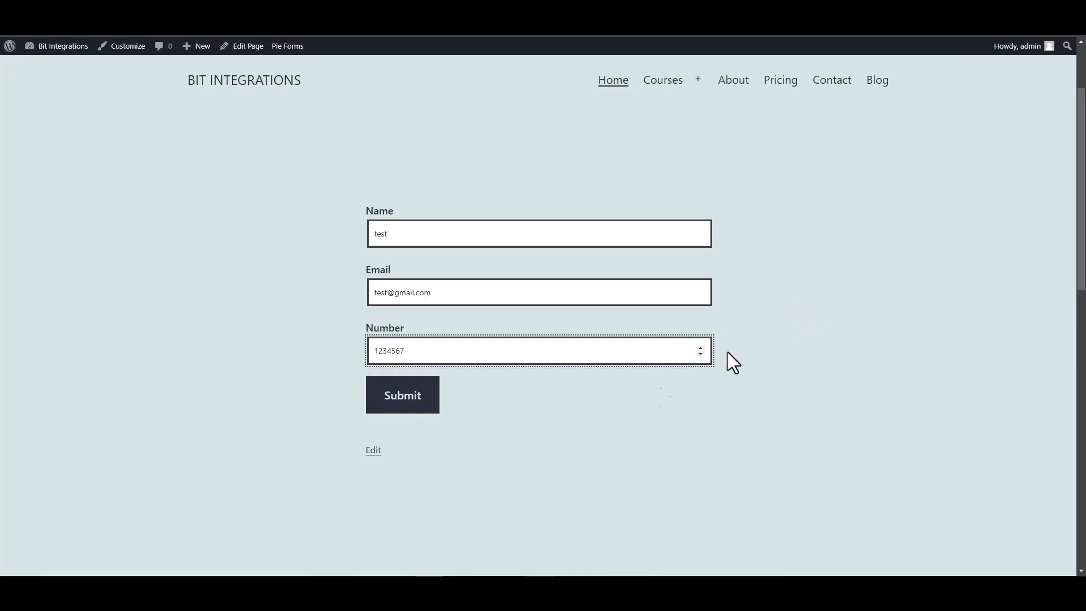
{"action": "left_click", "coordinate": [405, 399]}
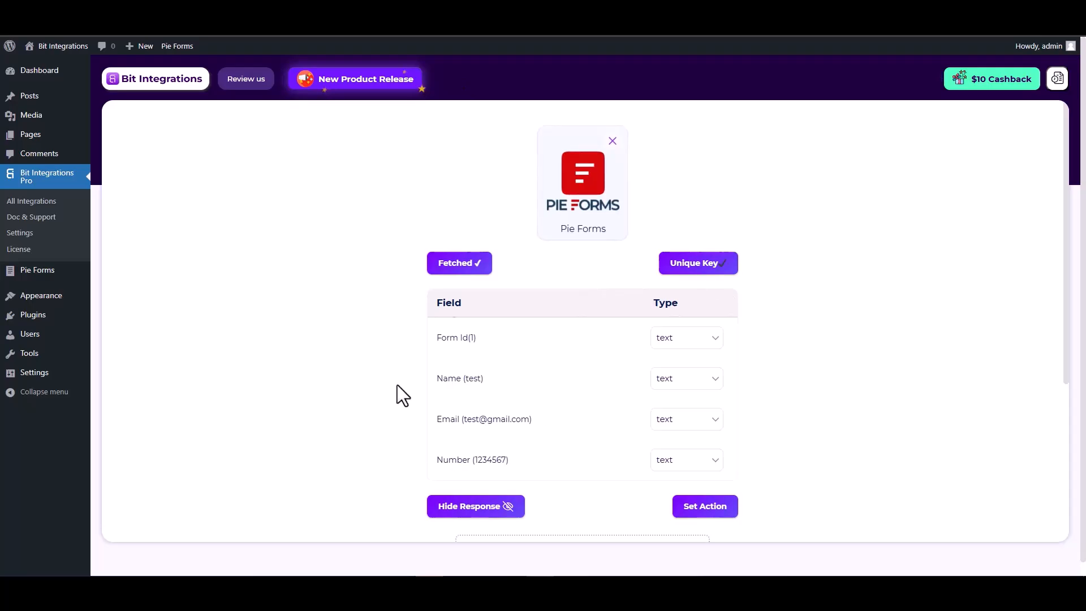
- Review the fetched Name, Email and Number fields in the Pie Forms trigger
{"action": "scroll", "coordinate": [430, 340], "scroll_direction": "down", "scroll_amount": 2}
{"action": "left_click_drag", "start_coordinate": [484, 266], "coordinate": [438, 265]}
{"action": "left_click_drag", "start_coordinate": [532, 306], "coordinate": [440, 306]}
{"action": "left_click_drag", "start_coordinate": [510, 346], "coordinate": [441, 346]}
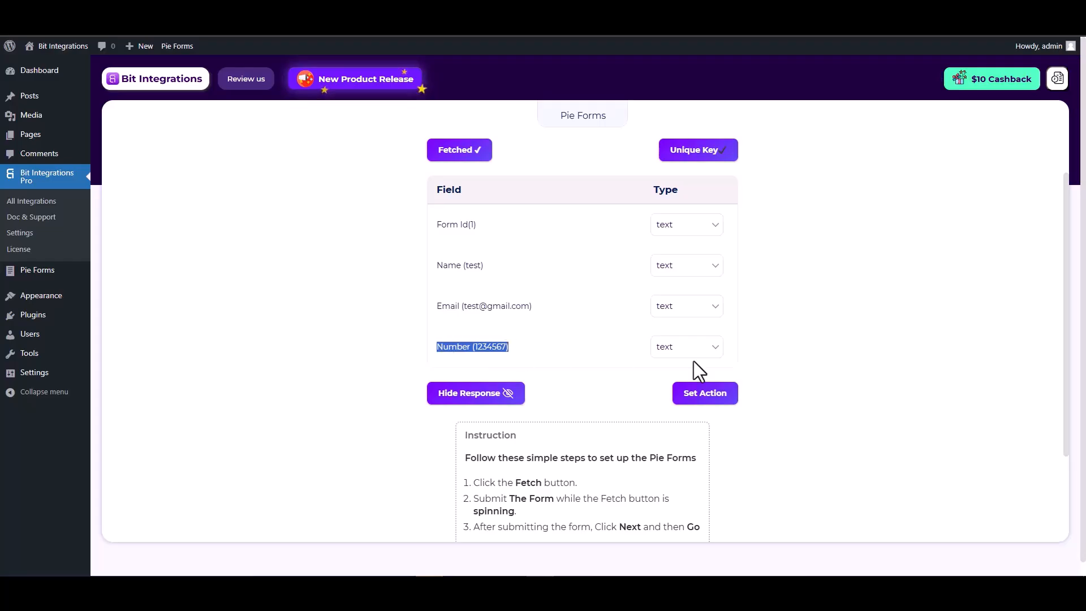
{"action": "left_click", "coordinate": [809, 364]}
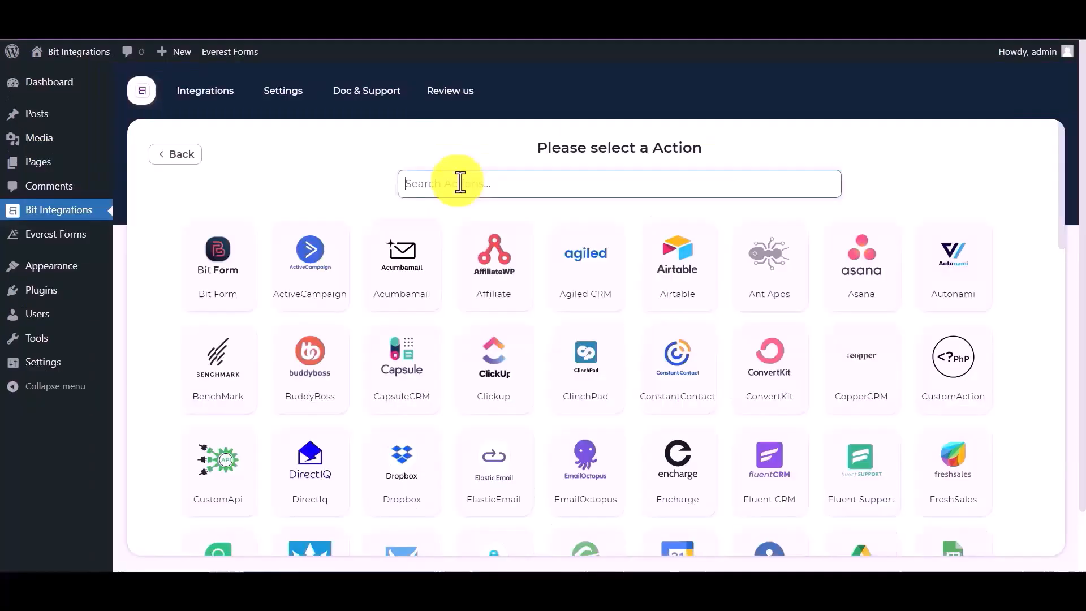
- Search 'air' and choose Airtable as the integration's action
{"action": "type", "text": "air"}
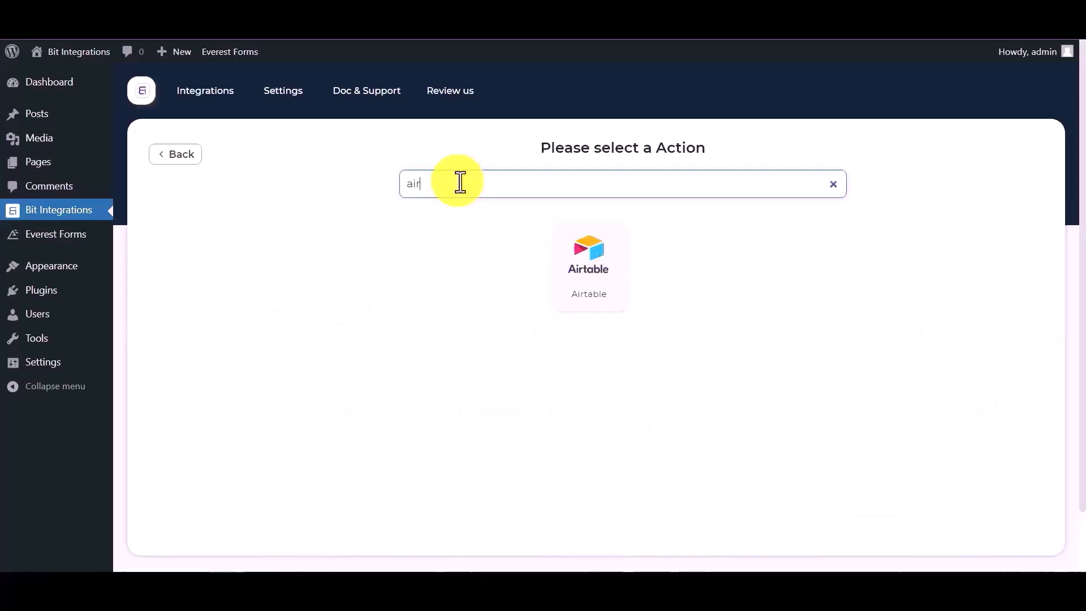
{"action": "left_click", "coordinate": [602, 274]}
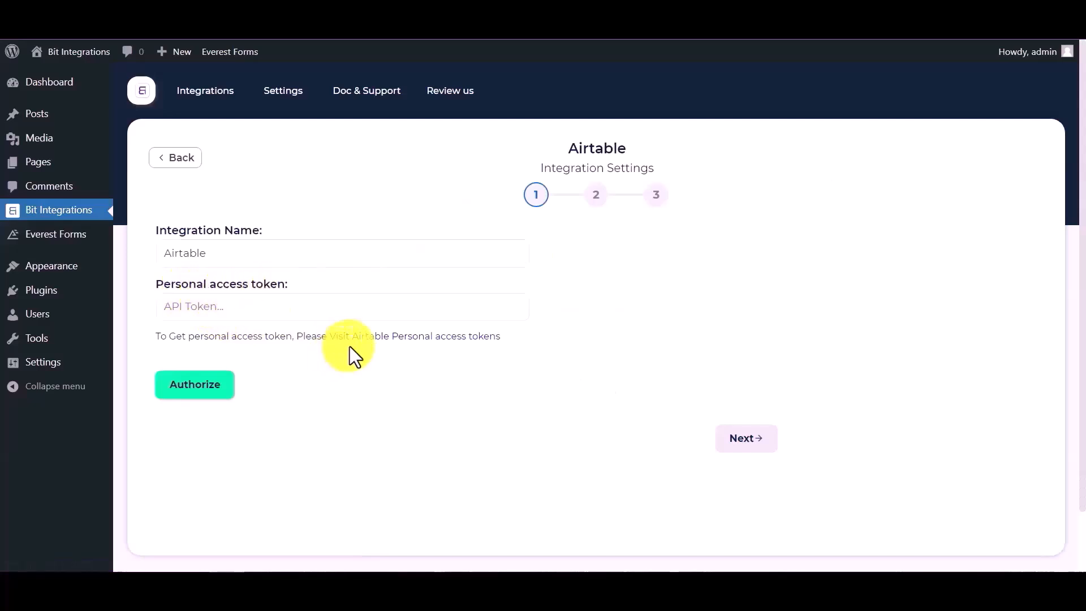
- Start a new Airtable personal access token named 'bit integrations'
{"action": "left_click", "coordinate": [404, 339]}
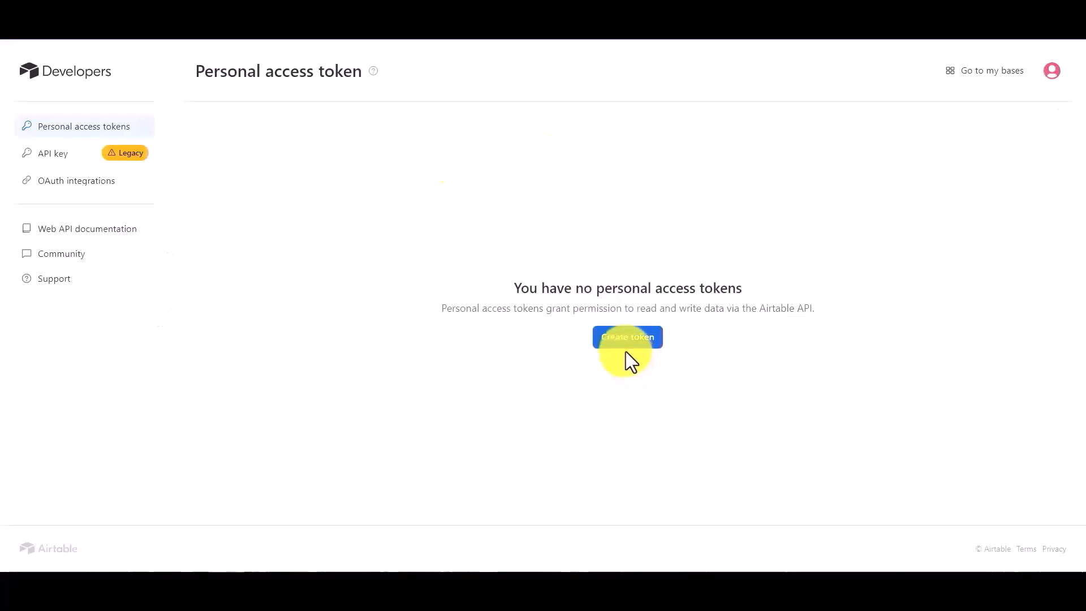
{"action": "left_click", "coordinate": [626, 342]}
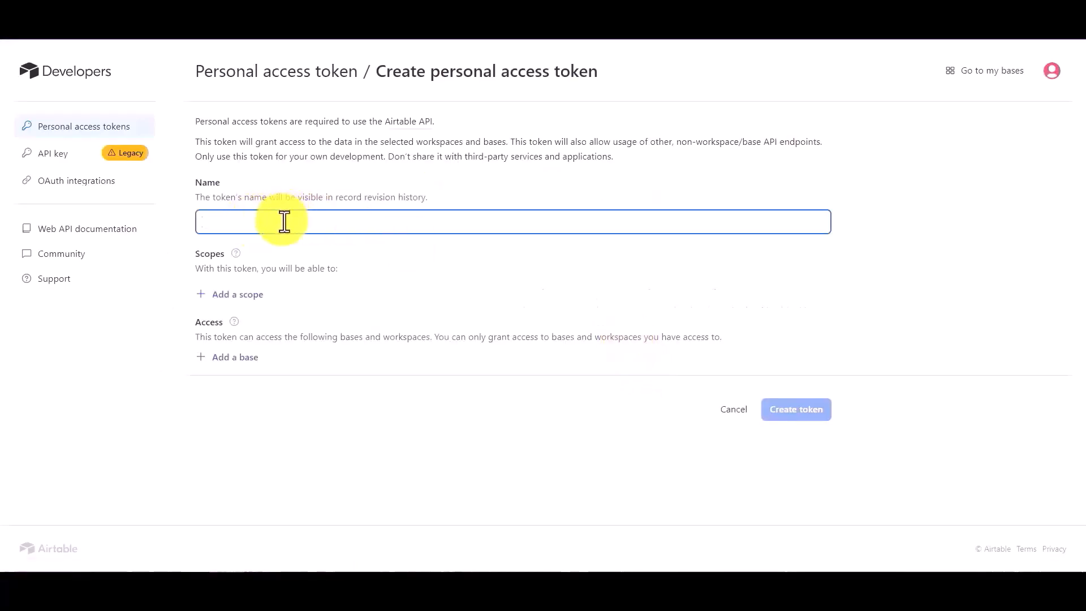
{"action": "type", "text": "bit integrations"}
- Grant the data.records, data.recordComments and schema.bases read and write scopes
{"action": "left_click", "coordinate": [241, 297]}
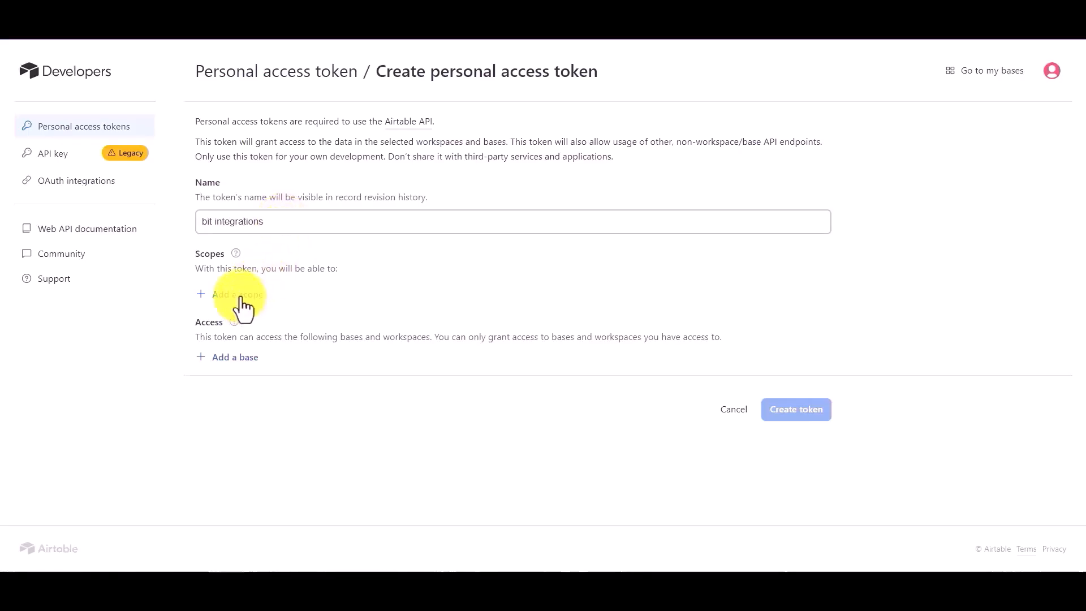
{"action": "left_click", "coordinate": [235, 372]}
{"action": "left_click", "coordinate": [237, 324]}
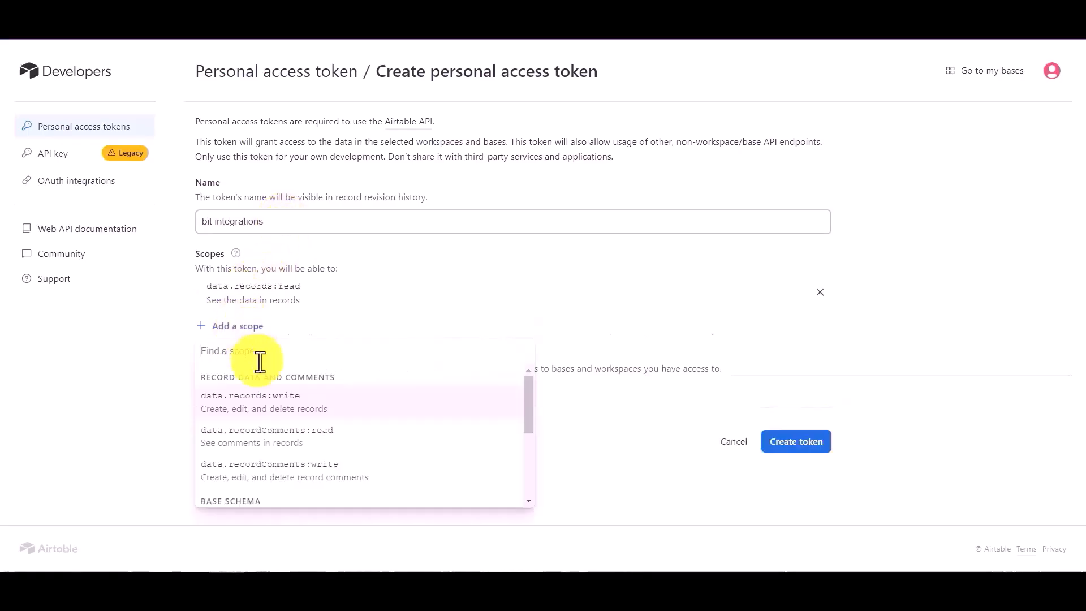
{"action": "left_click", "coordinate": [249, 402]}
{"action": "left_click", "coordinate": [237, 363]}
{"action": "left_click", "coordinate": [242, 423]}
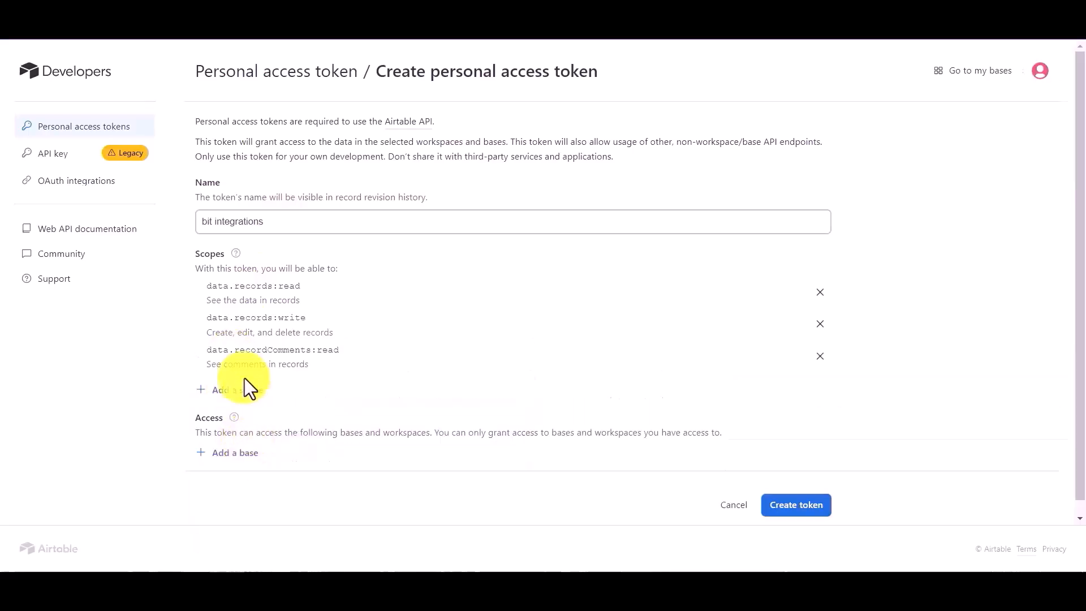
{"action": "left_click", "coordinate": [242, 396]}
{"action": "left_click", "coordinate": [254, 310]}
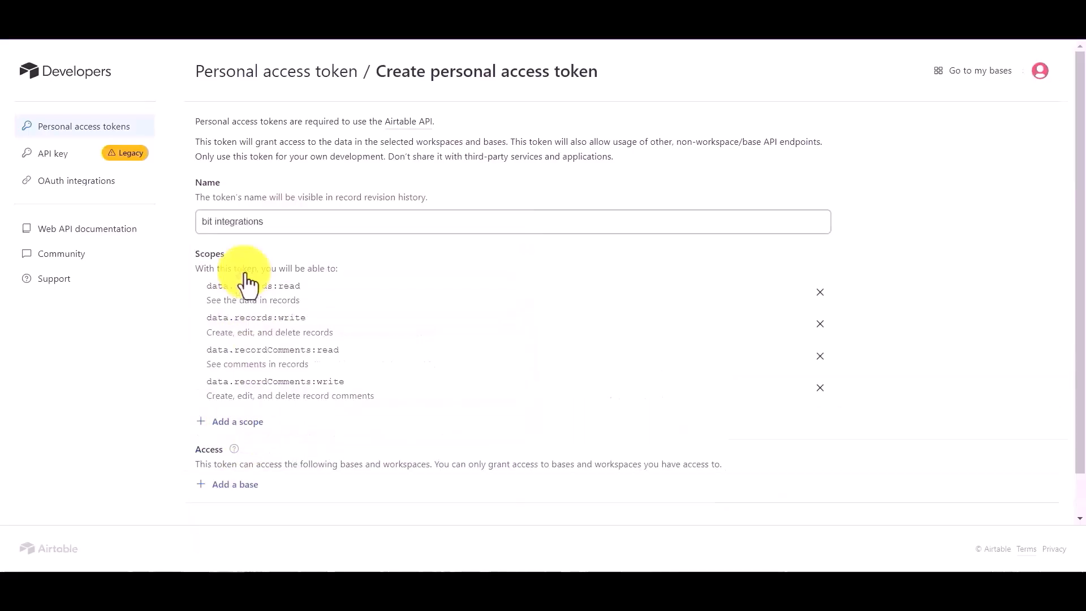
{"action": "left_click", "coordinate": [240, 423]}
{"action": "left_click", "coordinate": [273, 312]}
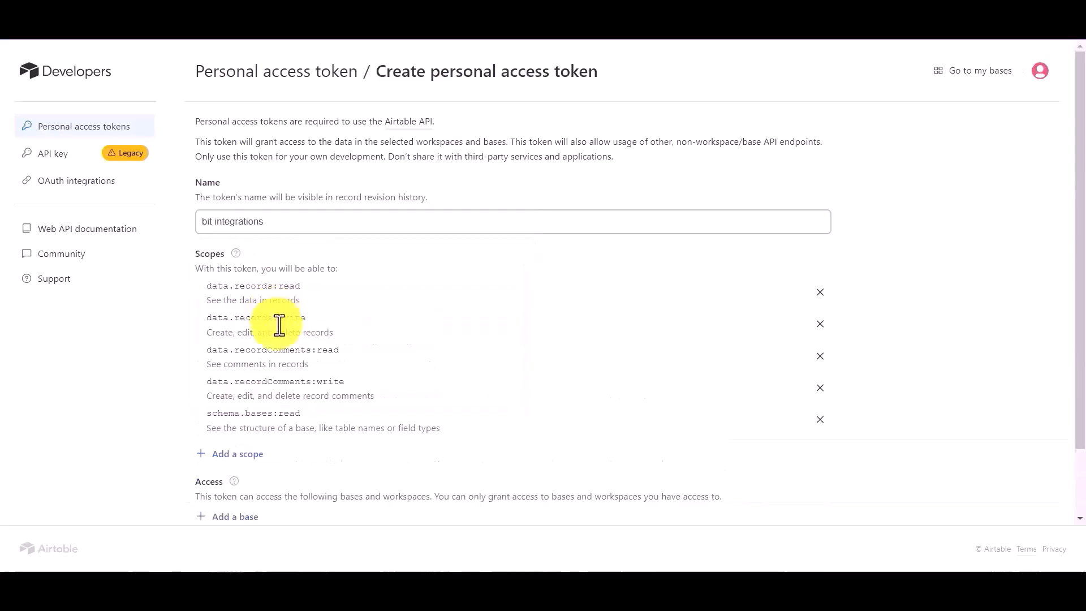
{"action": "left_click", "coordinate": [258, 455]}
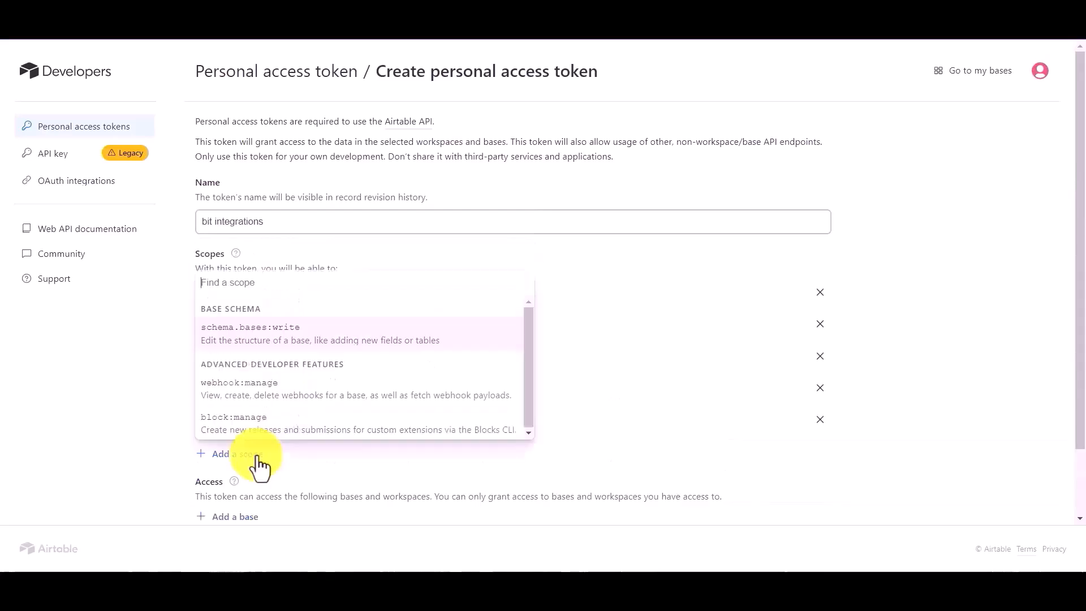
{"action": "left_click", "coordinate": [265, 339]}
- Give the token access to all workspaces, create it, and copy the new token
{"action": "scroll", "coordinate": [260, 405], "scroll_direction": "down", "scroll_amount": 1}
{"action": "scroll", "coordinate": [262, 406], "scroll_direction": "down", "scroll_amount": 2}
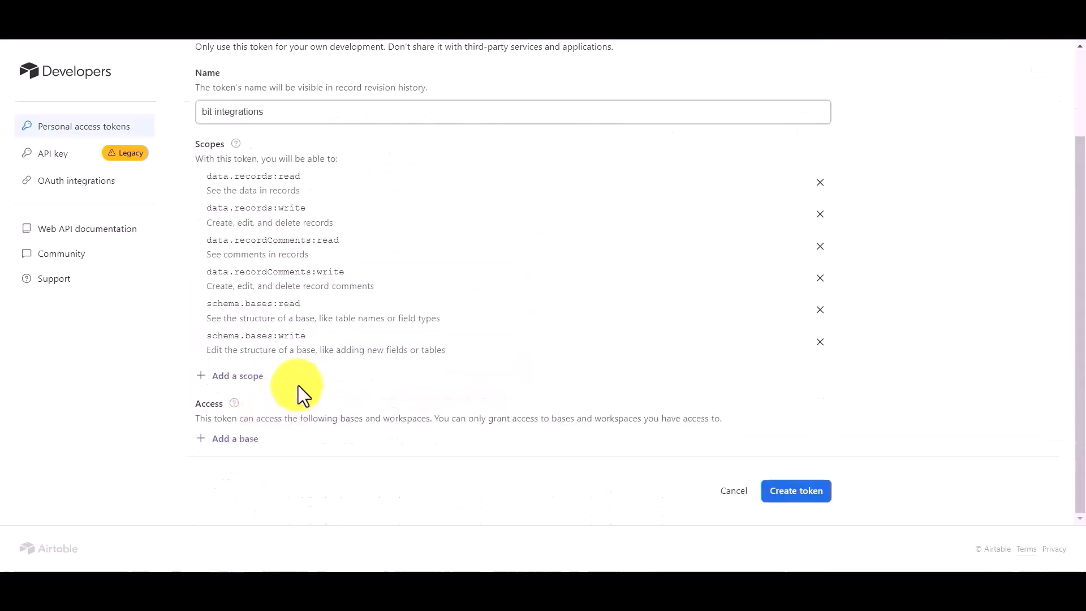
{"action": "left_click", "coordinate": [248, 438]}
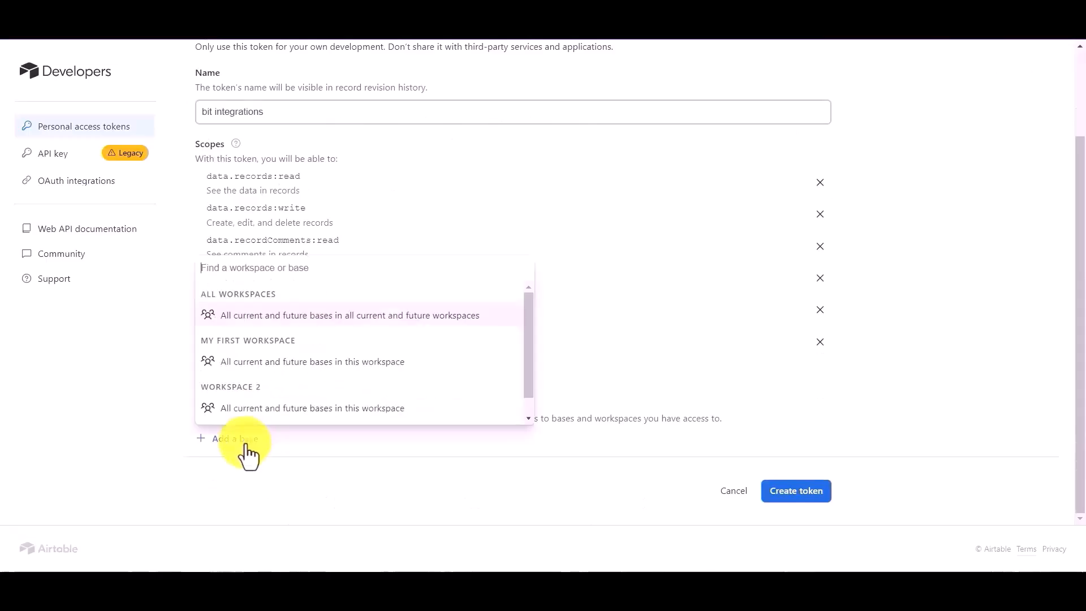
{"action": "left_click", "coordinate": [266, 318]}
{"action": "scroll", "coordinate": [407, 407], "scroll_direction": "down", "scroll_amount": 1}
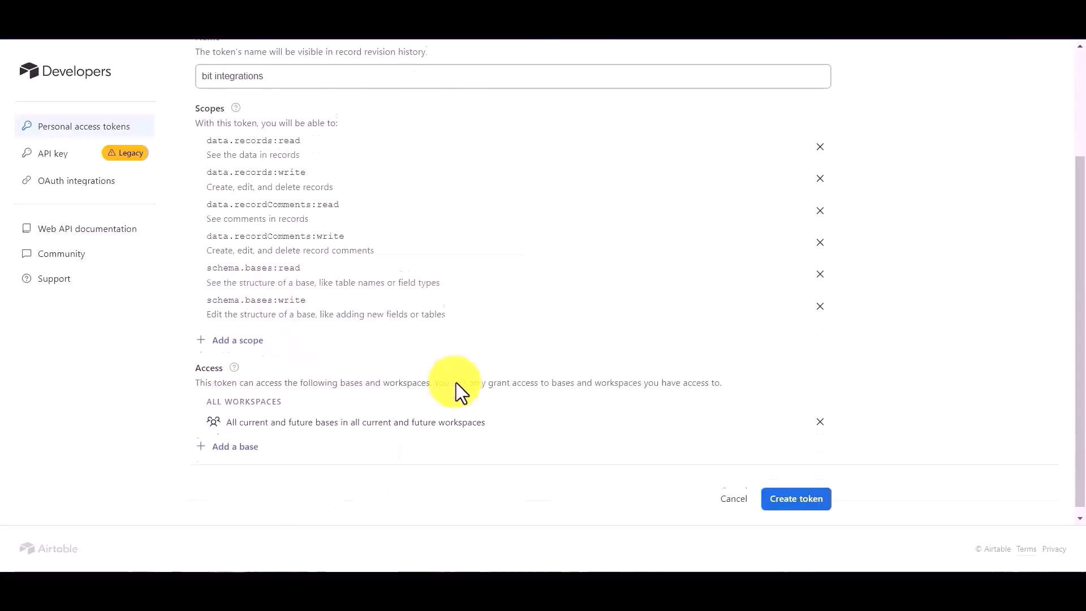
{"action": "left_click", "coordinate": [804, 500]}
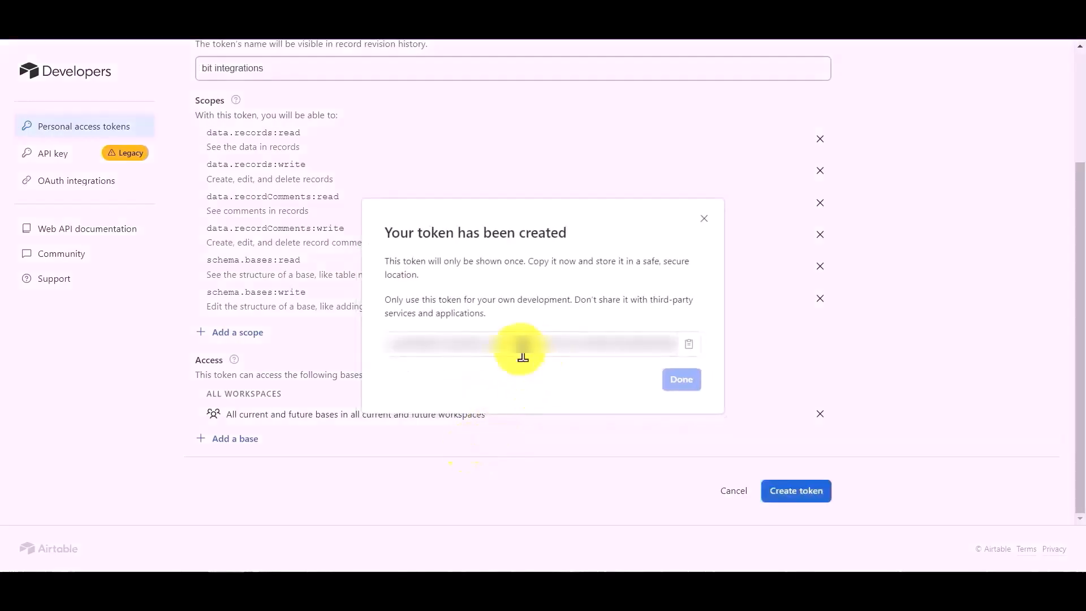
{"action": "left_click", "coordinate": [689, 344]}
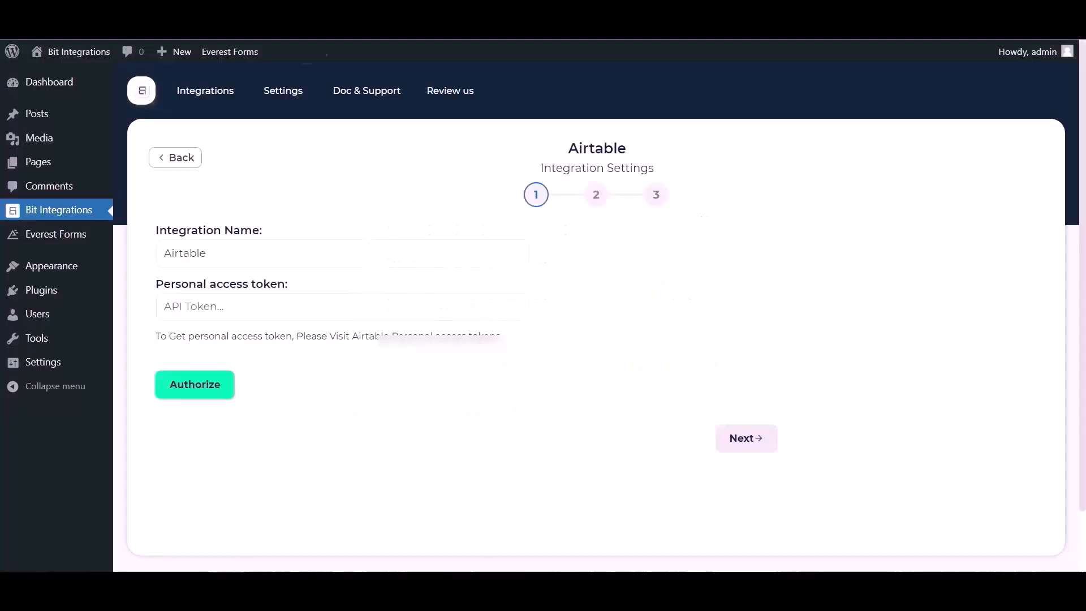
{"action": "left_click", "coordinate": [261, 309]}
- Paste the token into Bit Integrations, authorize Airtable, and continue to base selection
{"action": "key", "text": "ctrl+v"}
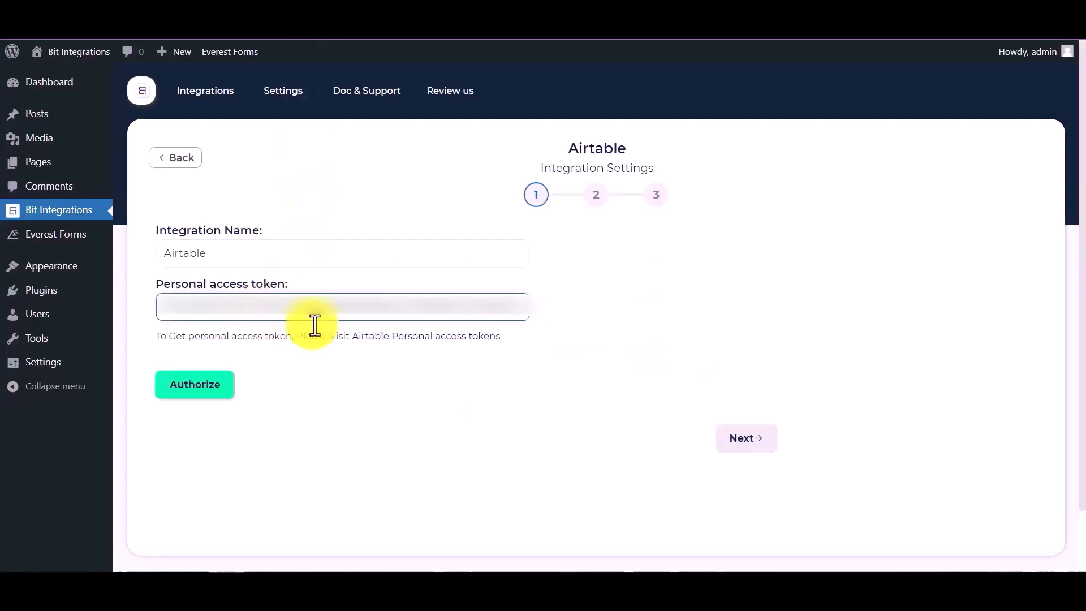
{"action": "left_click", "coordinate": [190, 388]}
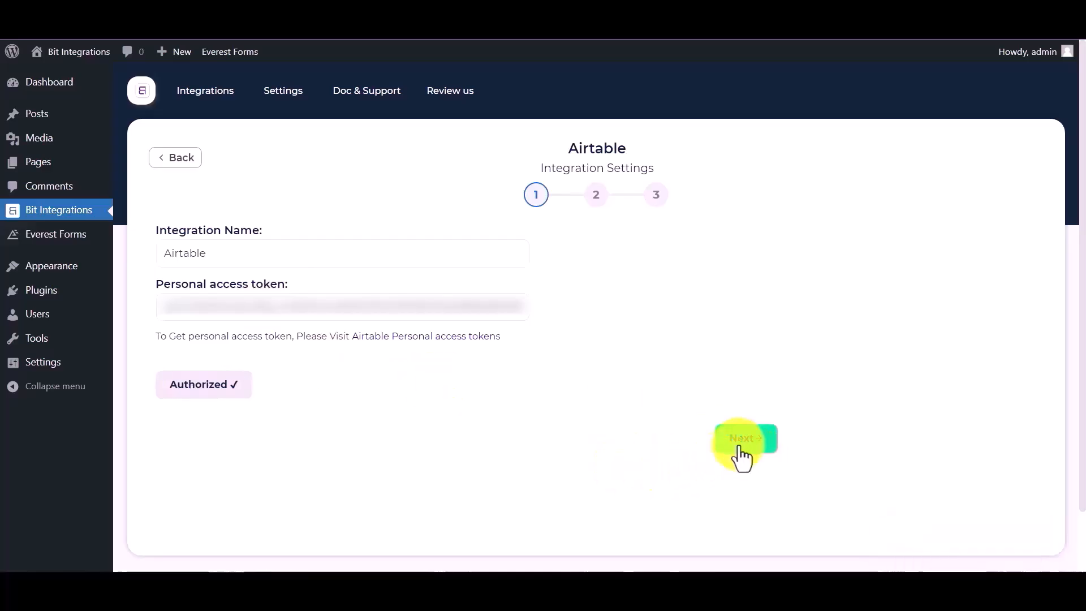
{"action": "left_click", "coordinate": [728, 448]}
{"action": "left_click", "coordinate": [357, 255]}
- Select the 'bit integration' base and its Table 1
{"action": "left_click", "coordinate": [341, 283]}
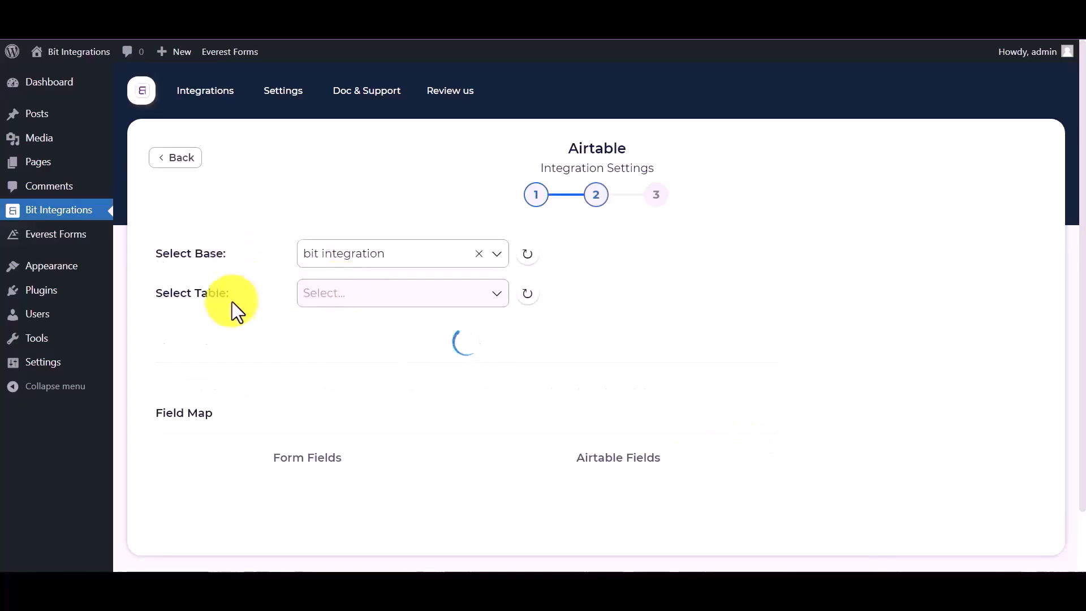
{"action": "left_click", "coordinate": [338, 295]}
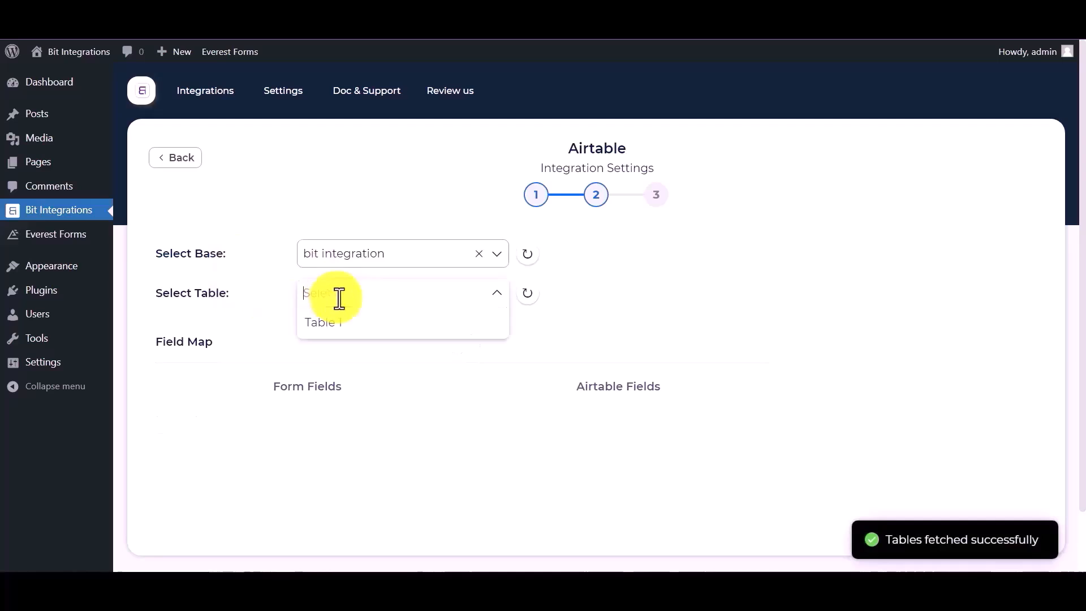
{"action": "left_click", "coordinate": [345, 334]}
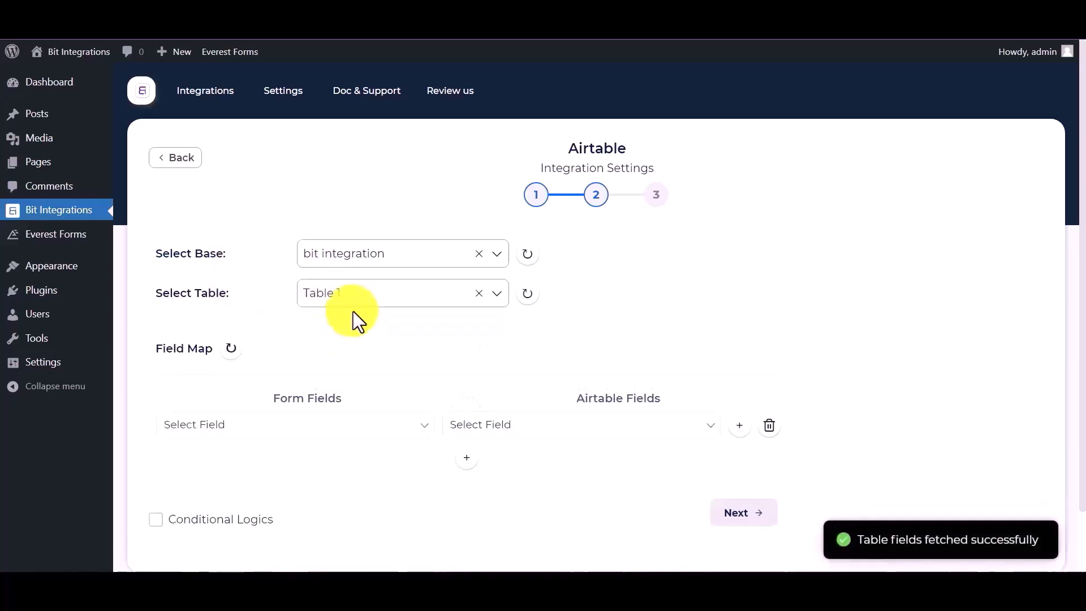
- Map the form's Name to Airtable Name and Email to Airtable Email
{"action": "left_click", "coordinate": [504, 441]}
{"action": "left_click", "coordinate": [473, 460]}
{"action": "left_click", "coordinate": [336, 432]}
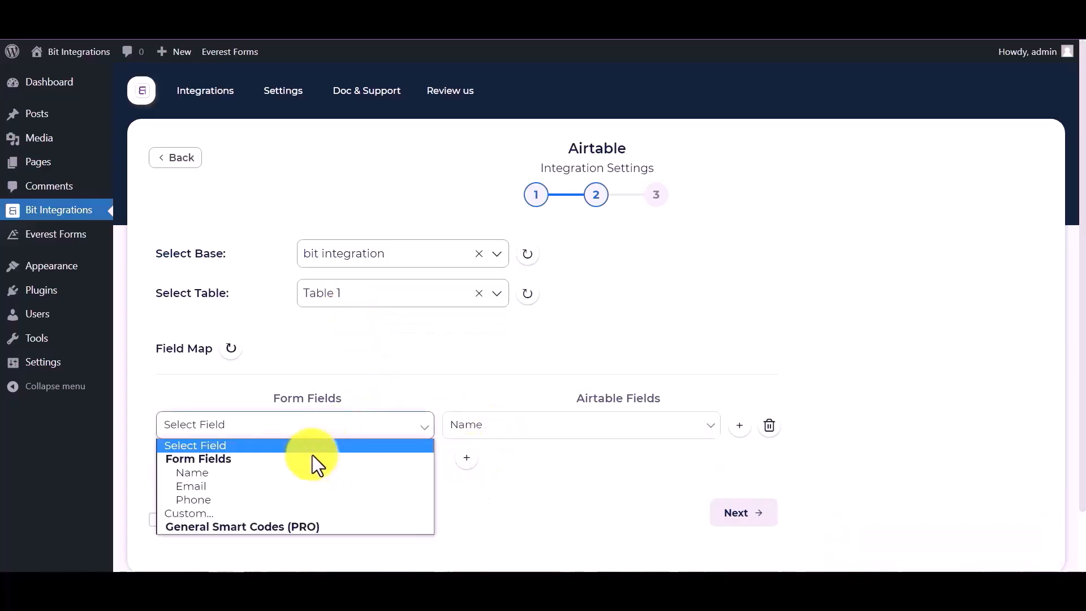
{"action": "left_click", "coordinate": [237, 472]}
{"action": "left_click", "coordinate": [467, 458]}
{"action": "left_click", "coordinate": [357, 462]}
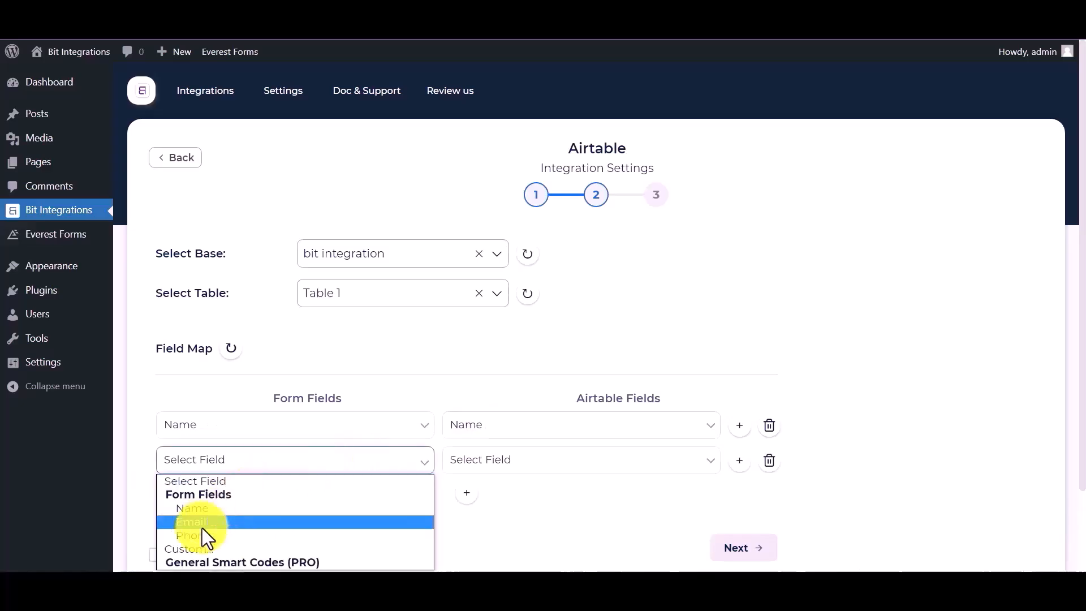
{"action": "left_click", "coordinate": [197, 525]}
{"action": "left_click", "coordinate": [466, 462]}
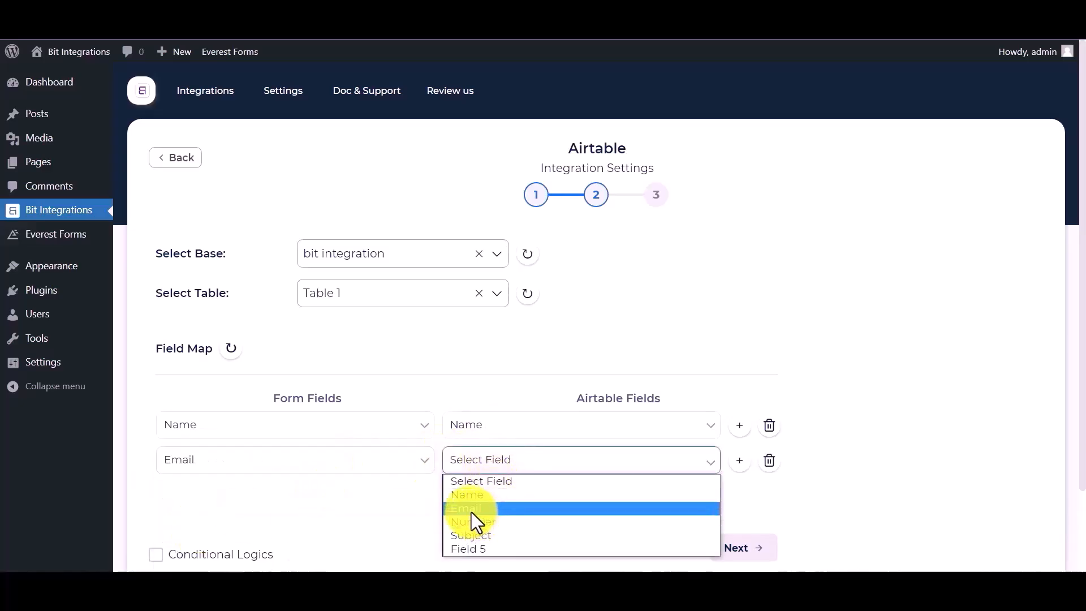
{"action": "left_click", "coordinate": [473, 511]}
- Add a third mapping row sending the form's Phone to the Airtable Number field
{"action": "left_click", "coordinate": [465, 496]}
{"action": "left_click", "coordinate": [352, 501]}
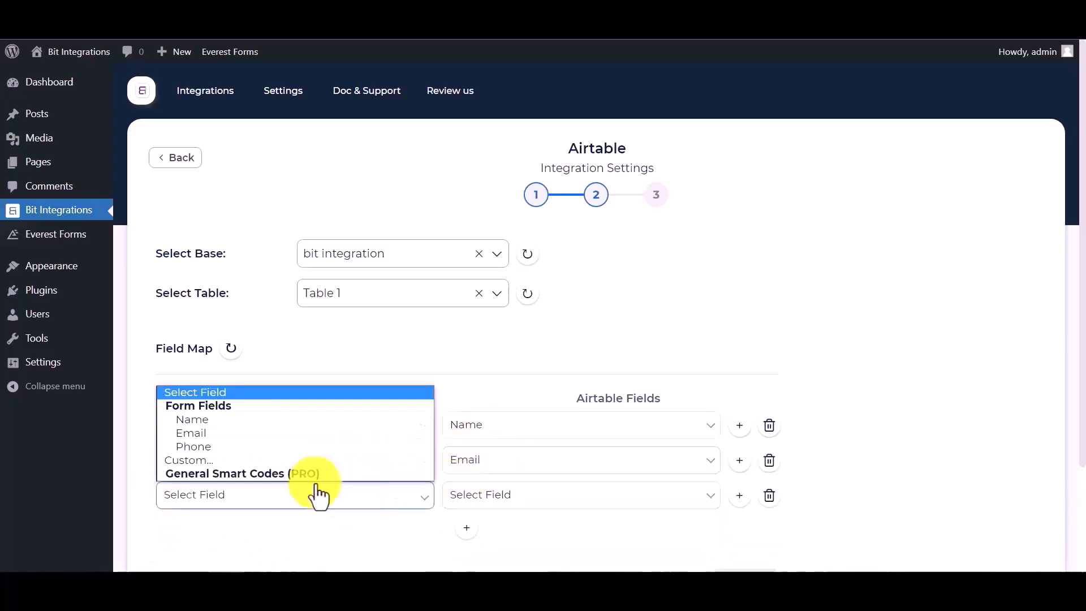
{"action": "left_click", "coordinate": [194, 446]}
{"action": "left_click", "coordinate": [447, 499]}
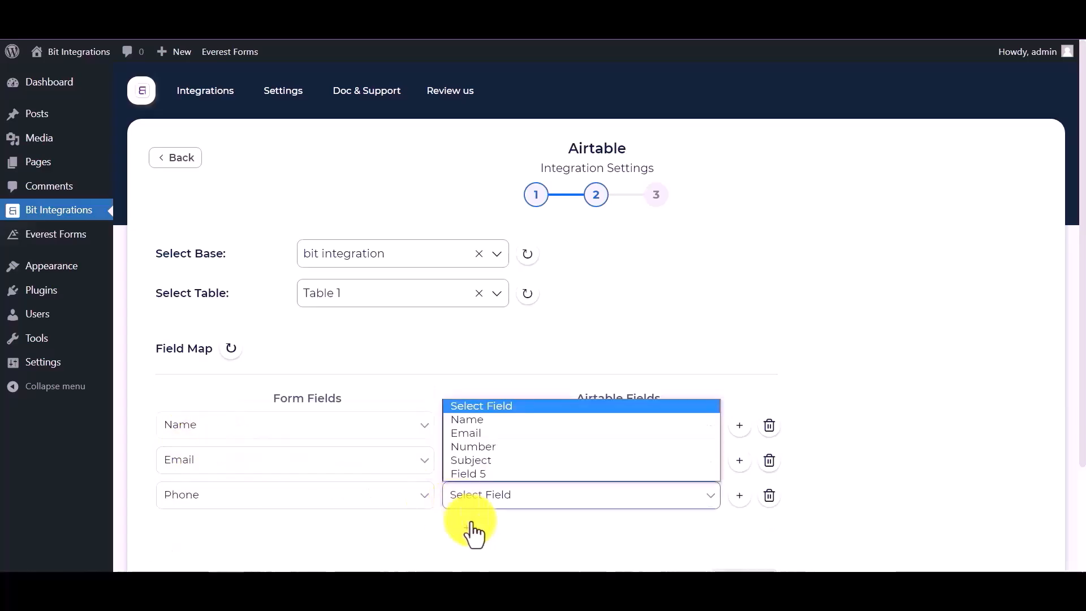
{"action": "left_click", "coordinate": [474, 465]}
- Turn on conditional logic and finish the integration setup
{"action": "scroll", "coordinate": [278, 465], "scroll_direction": "down", "scroll_amount": 3}
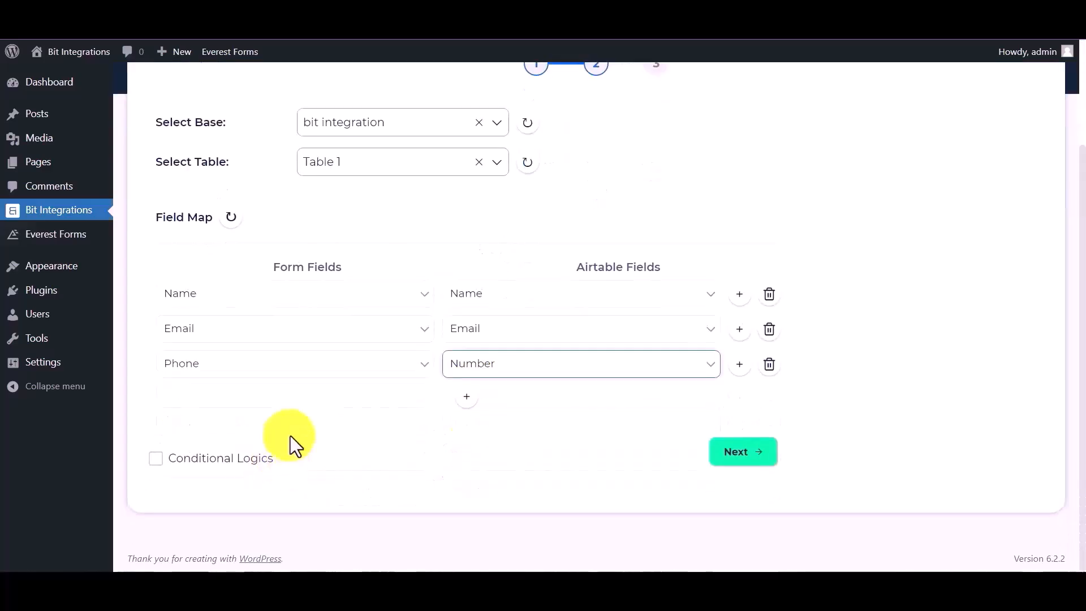
{"action": "left_click", "coordinate": [205, 468]}
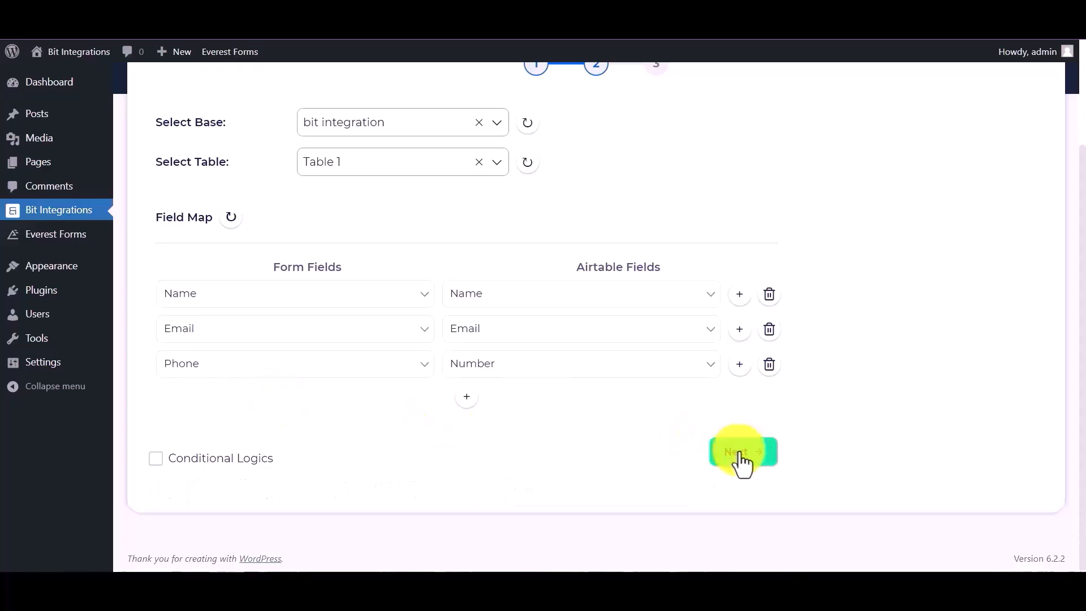
{"action": "left_click", "coordinate": [741, 455]}
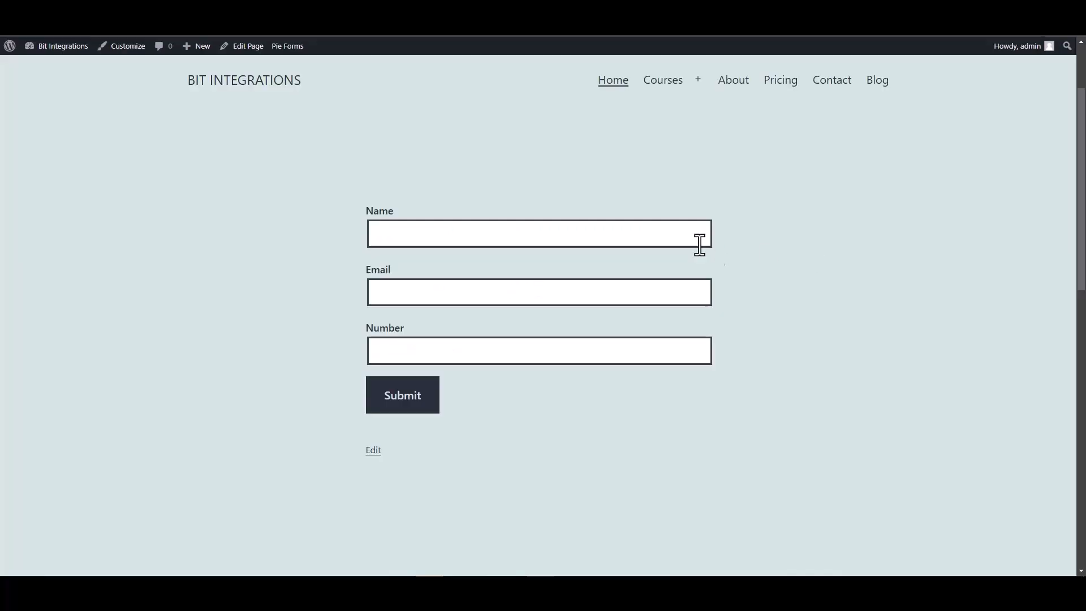
- Fill the front-end form with name 'Bit Integrations', a support email and a number, then submit
{"action": "left_click", "coordinate": [700, 238]}
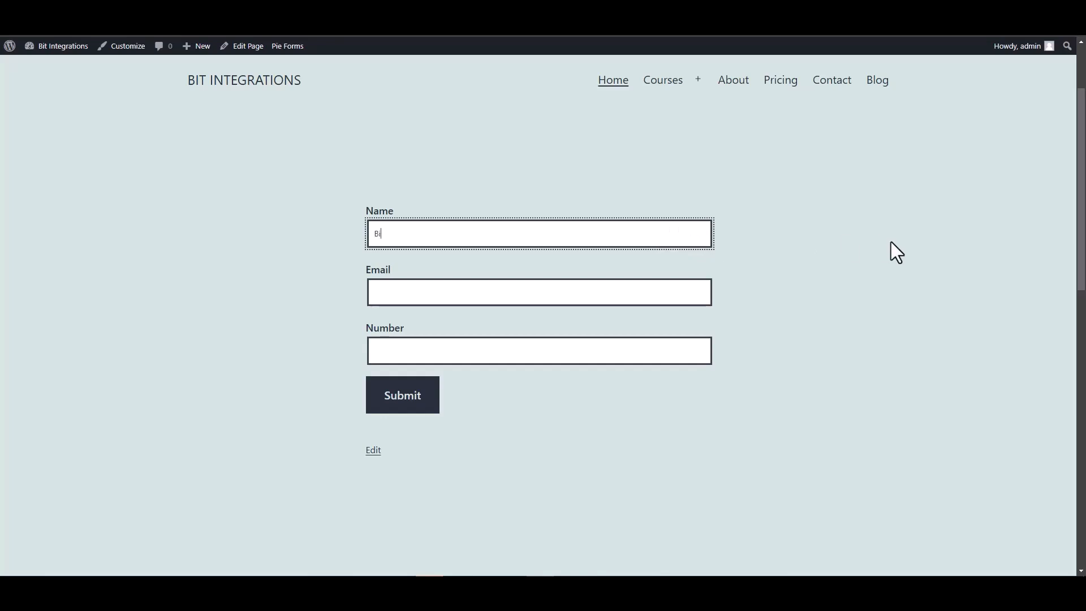
{"action": "type", "text": "Bit Integrations"}
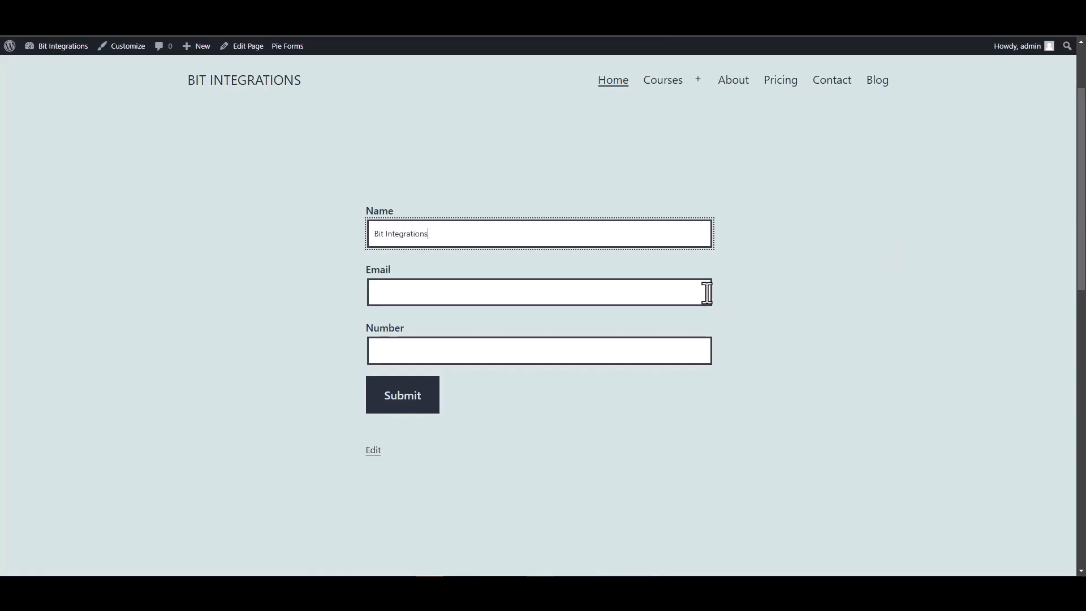
{"action": "left_click", "coordinate": [667, 291]}
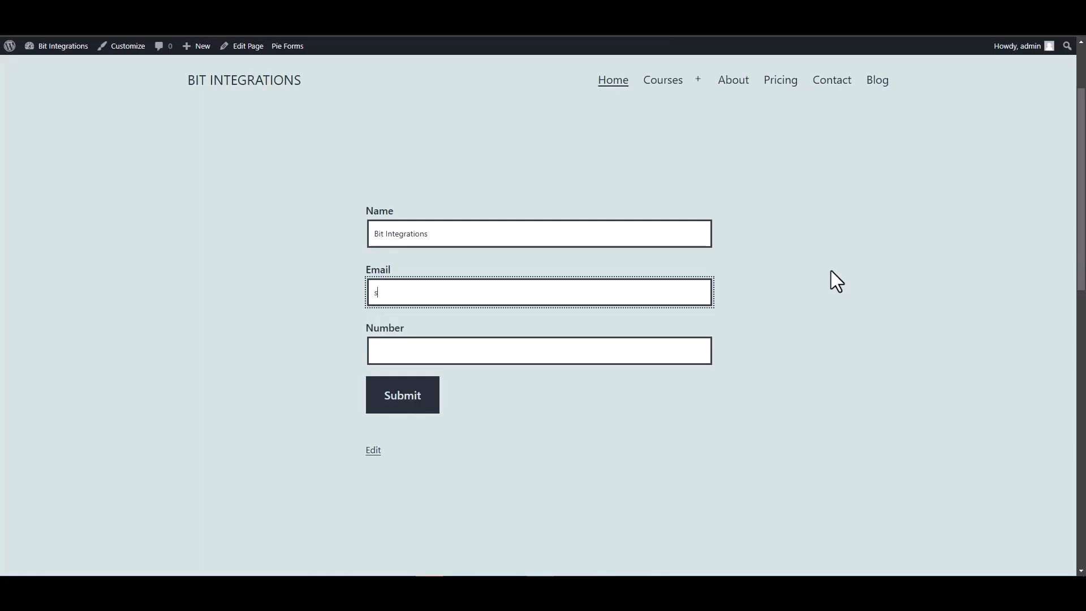
{"action": "left_click", "coordinate": [648, 346]}
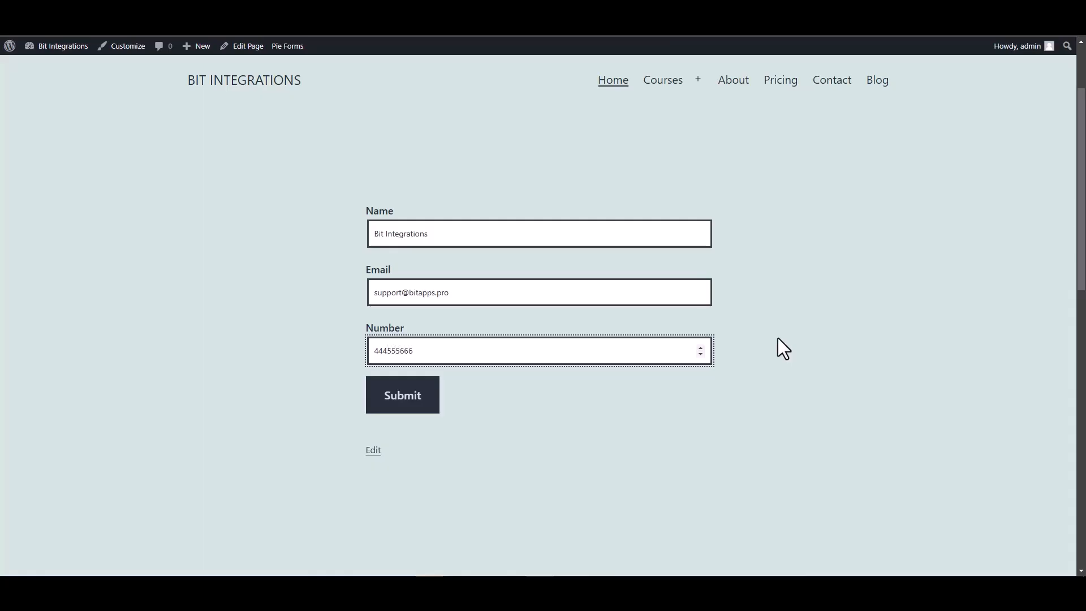
{"action": "left_click", "coordinate": [415, 408]}
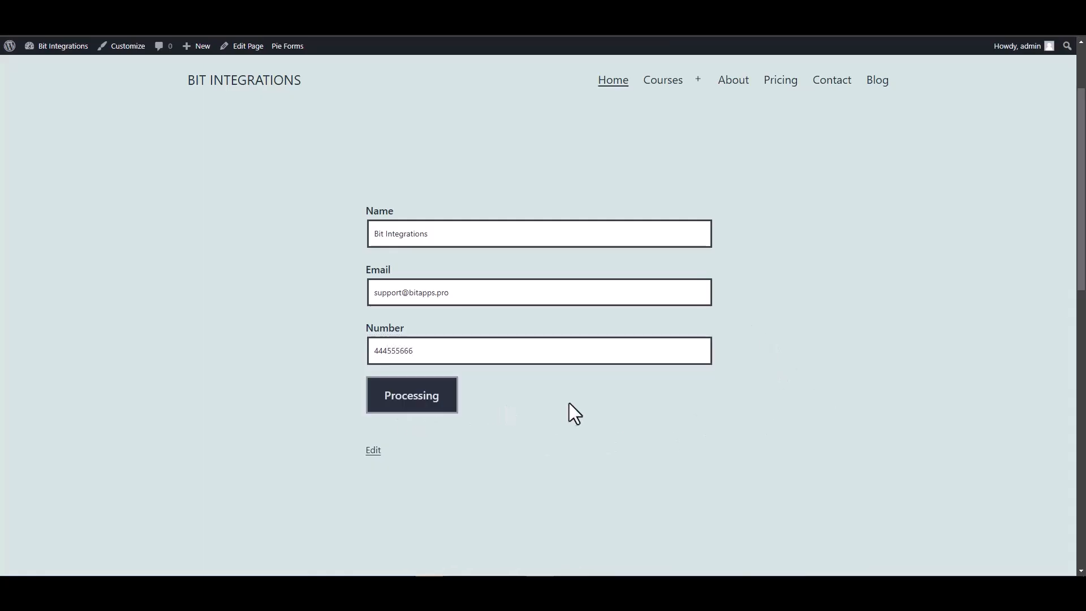